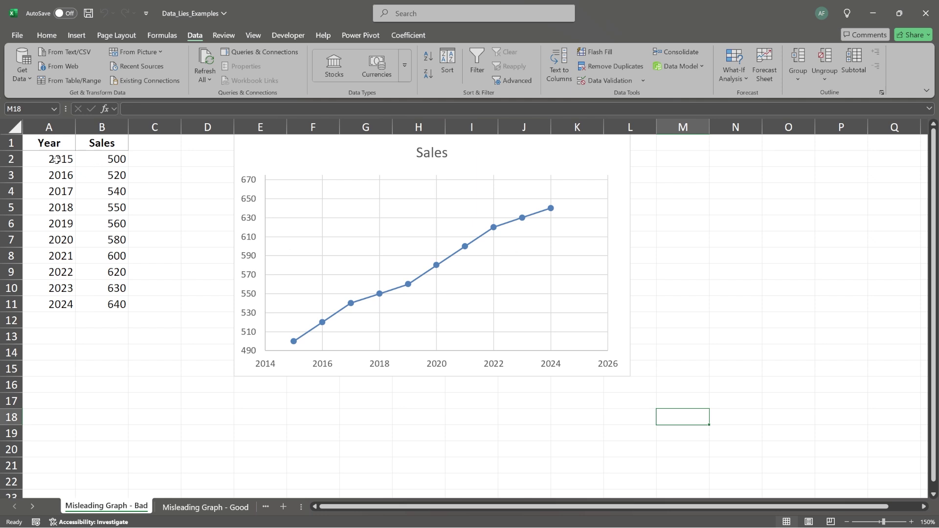
Step: Select the 2015–2024 Year and Sales cells, including the 500 and 640 values
drag(56, 160, 85, 156)
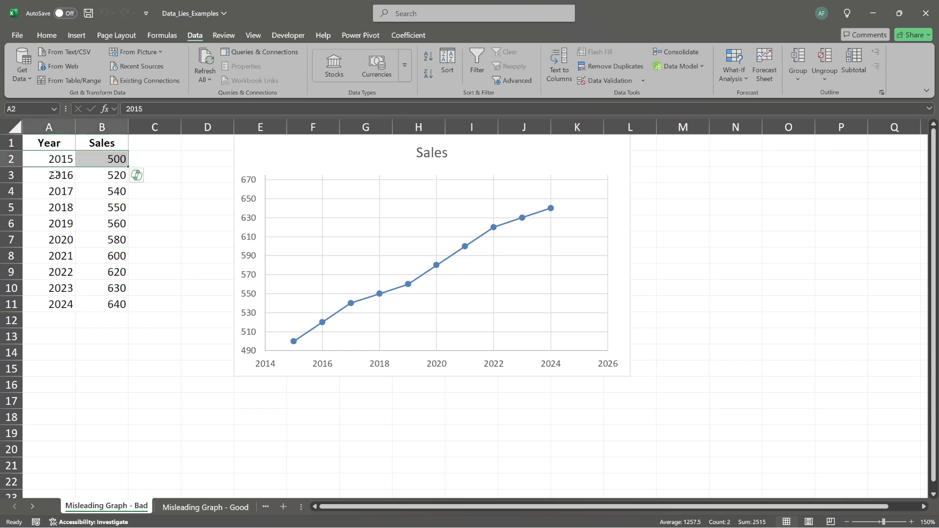
drag(55, 175, 84, 299)
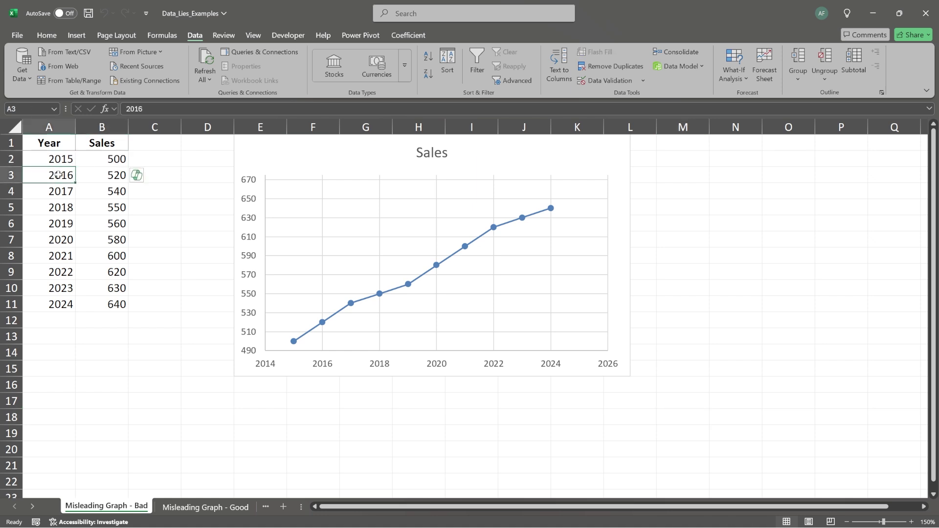
mouse_move(56, 272)
mouse_down()
mouse_move(55, 304)
mouse_move(96, 306)
mouse_up()
click(96, 306)
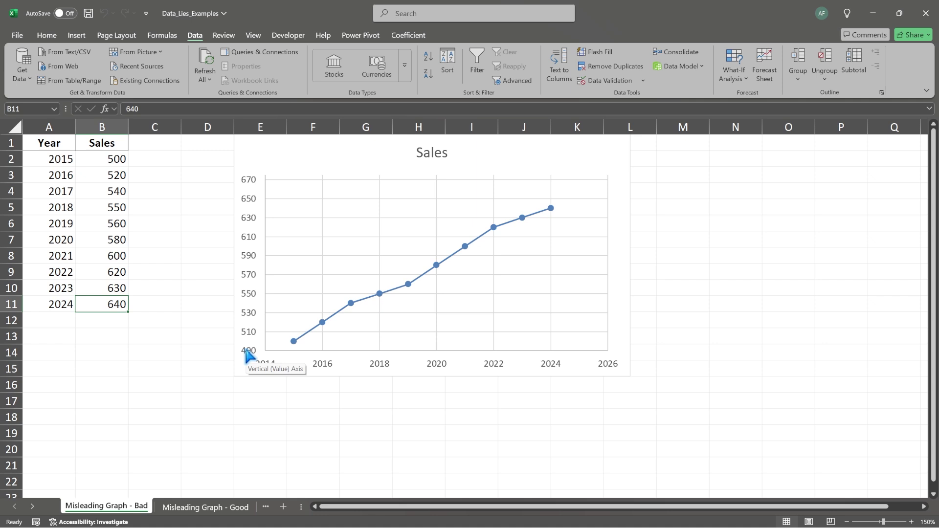
click(101, 158)
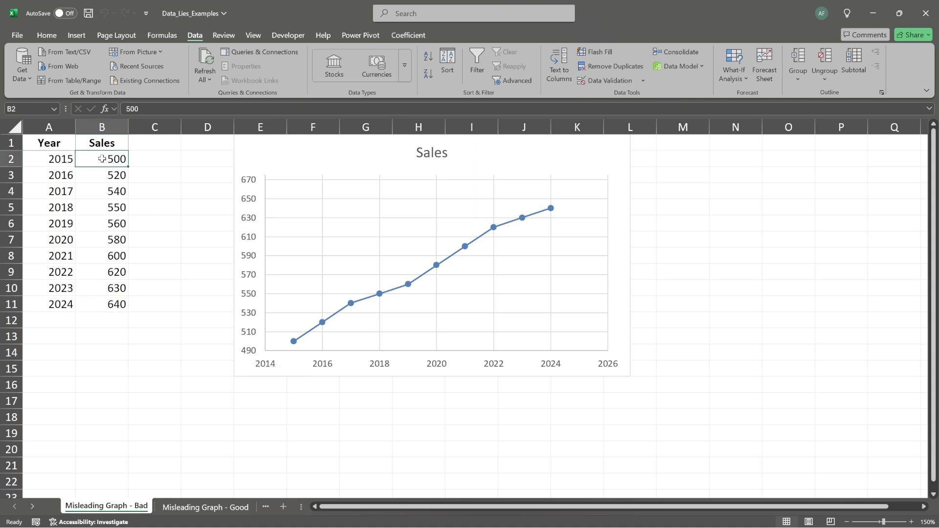
click(52, 156)
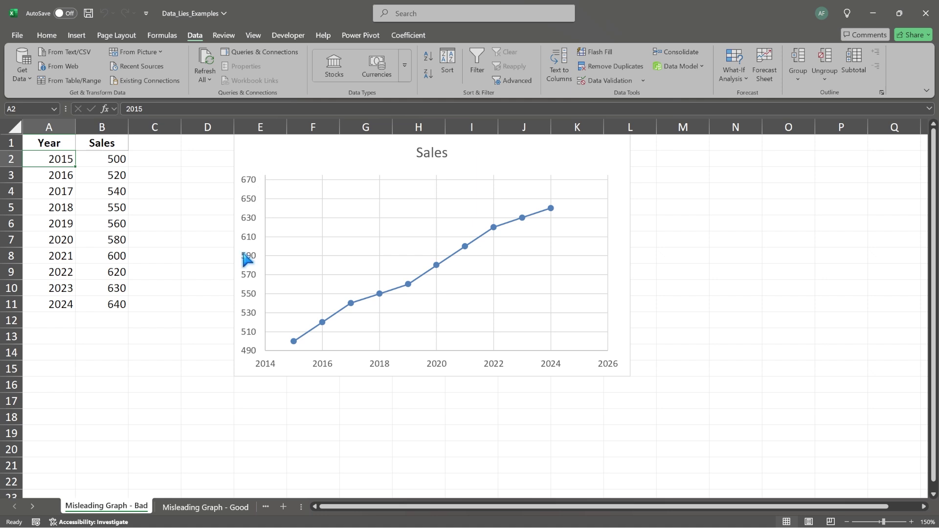
Step: Compare the Good and Bad sheet charts, ending on Misleading Graph - Good
click(214, 509)
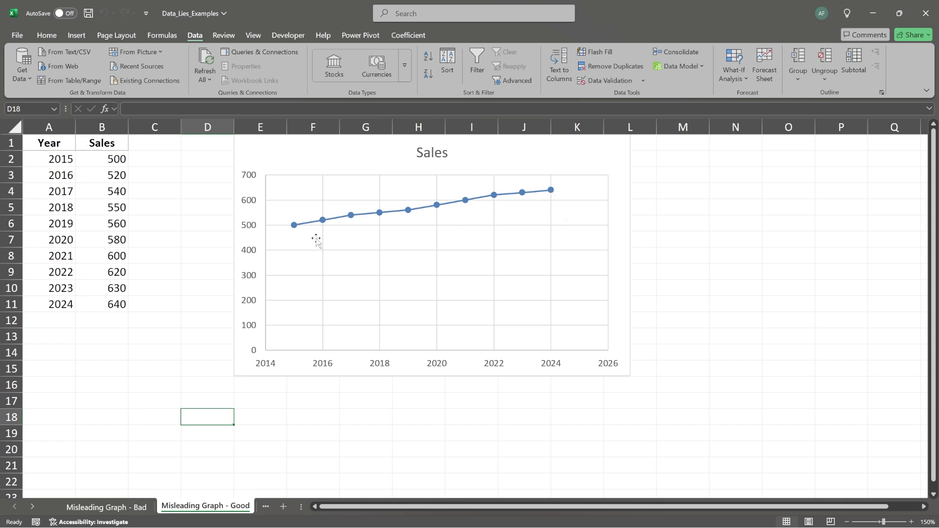
click(122, 507)
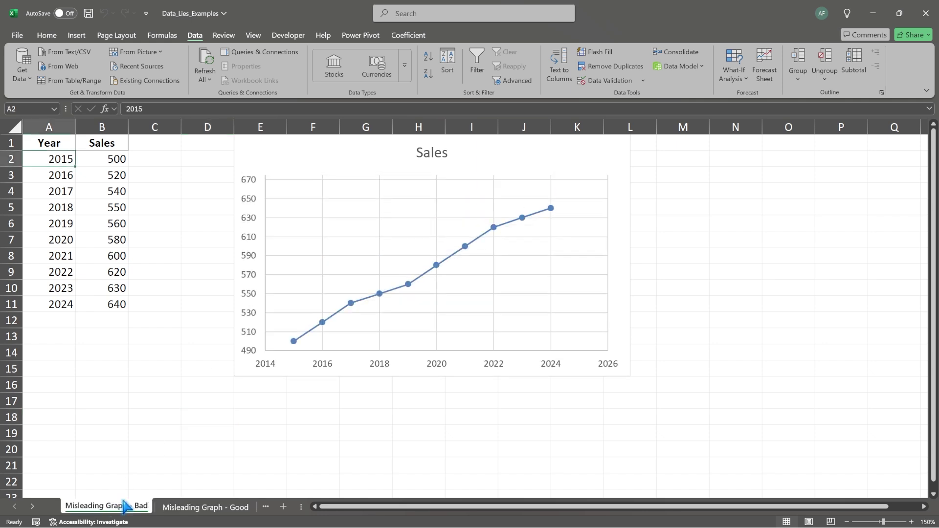
click(198, 508)
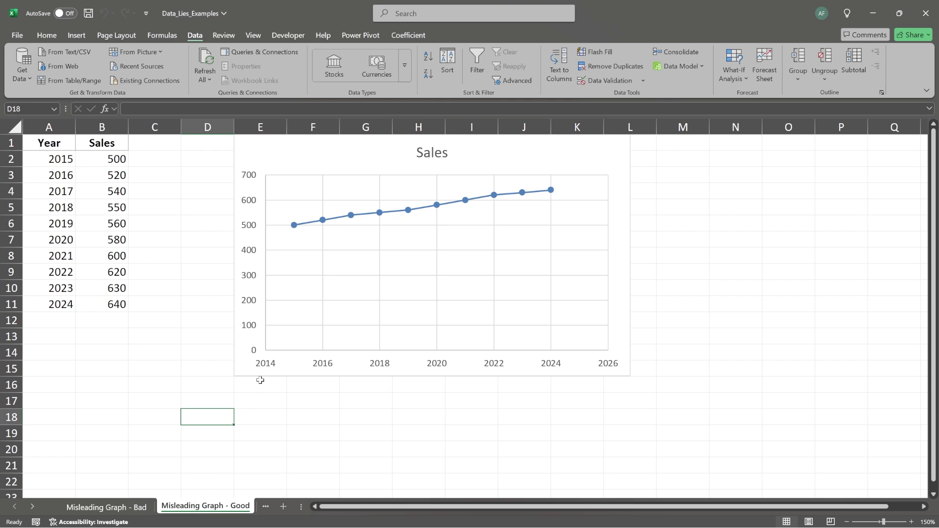
Step: Open the Format Axis pane for the Good chart's vertical value axis
right_click(252, 344)
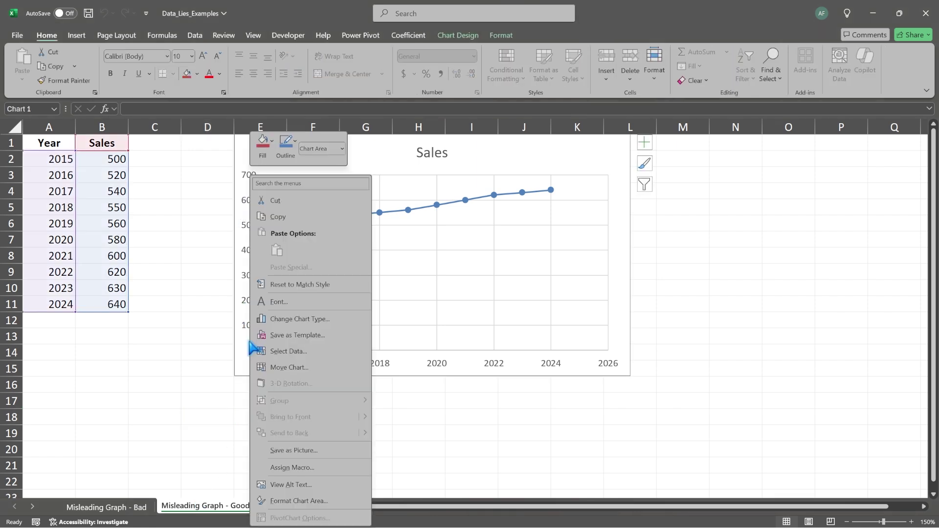
click(247, 341)
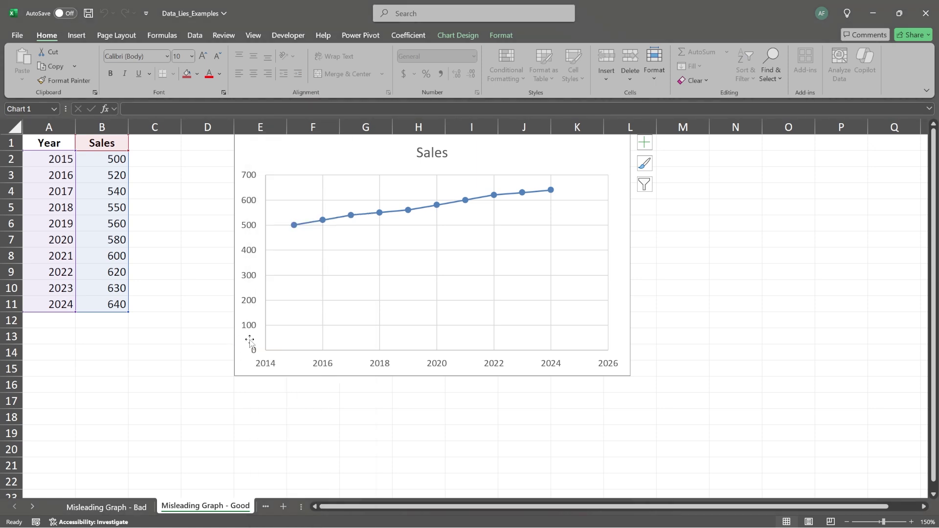
right_click(249, 337)
click(248, 333)
right_click(251, 335)
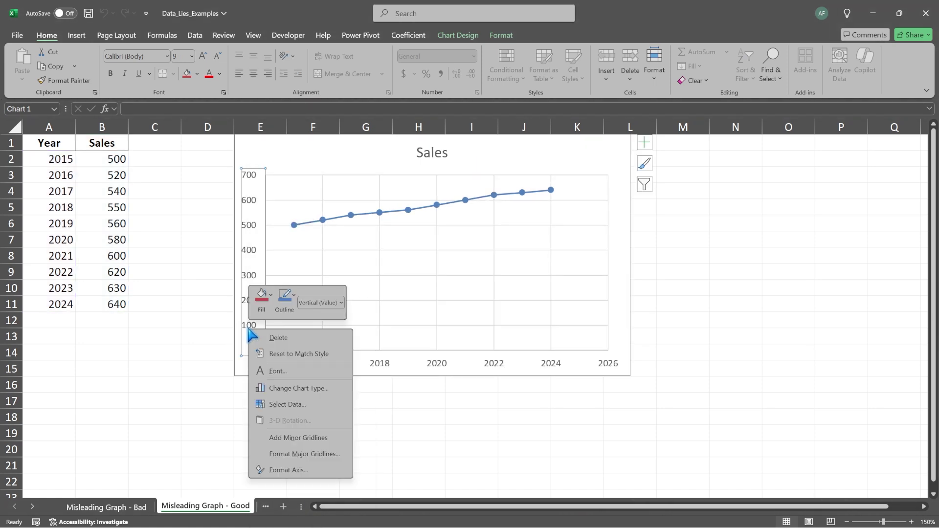
click(288, 470)
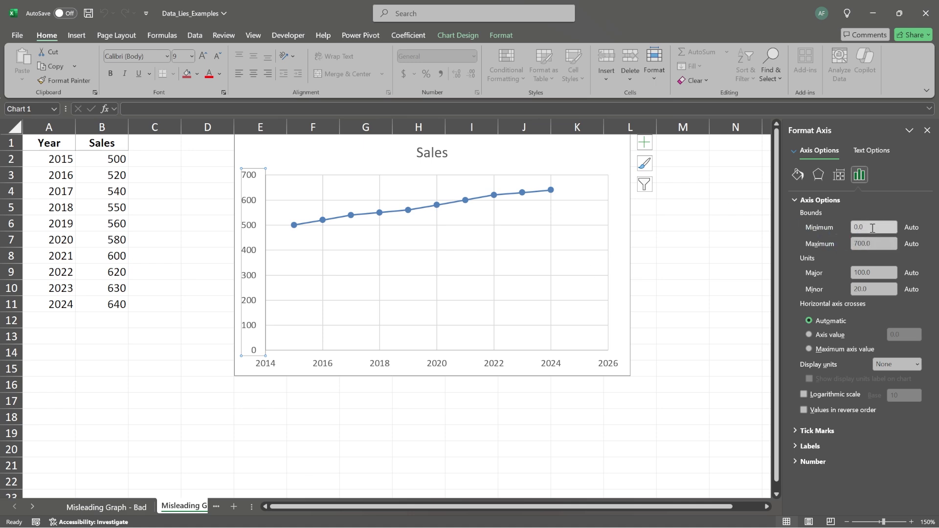
Step: Set the axis bounds to minimum 300 and maximum 700, then return to the Bad sheet
double_click(856, 228)
text(250)
click(875, 243)
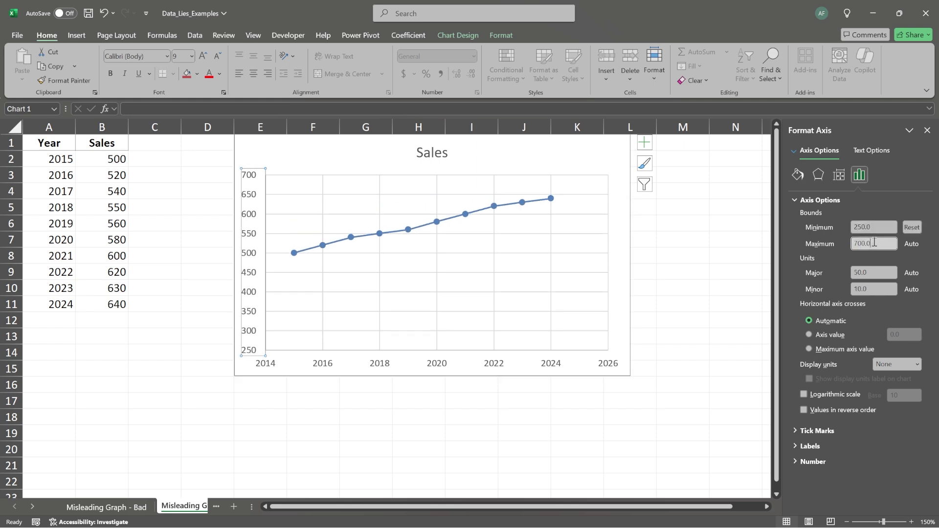
double_click(874, 243)
text(650)
key(Return)
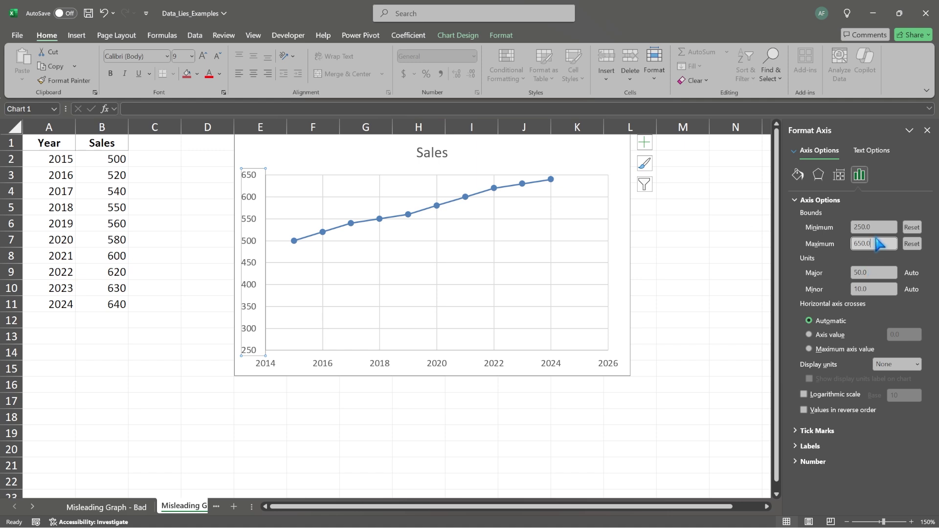
drag(877, 244, 845, 248)
text(700)
double_click(882, 226)
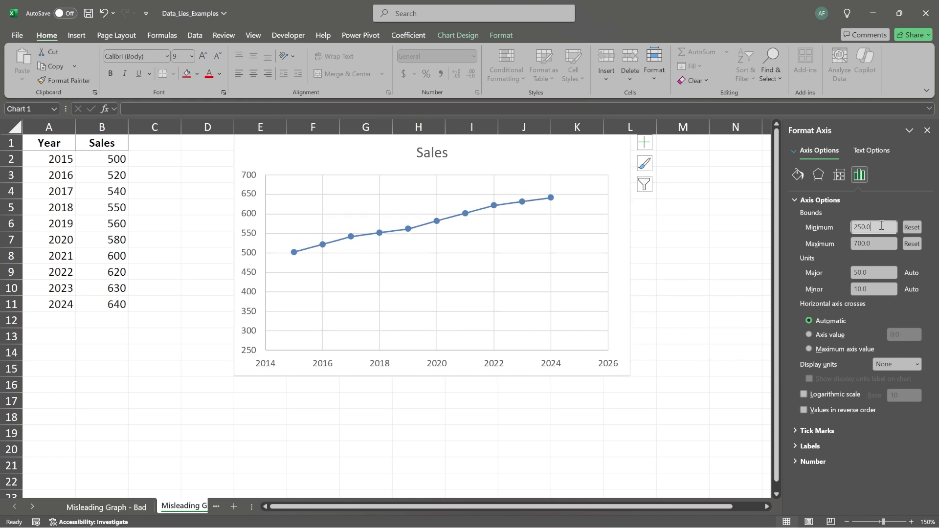
text(300)
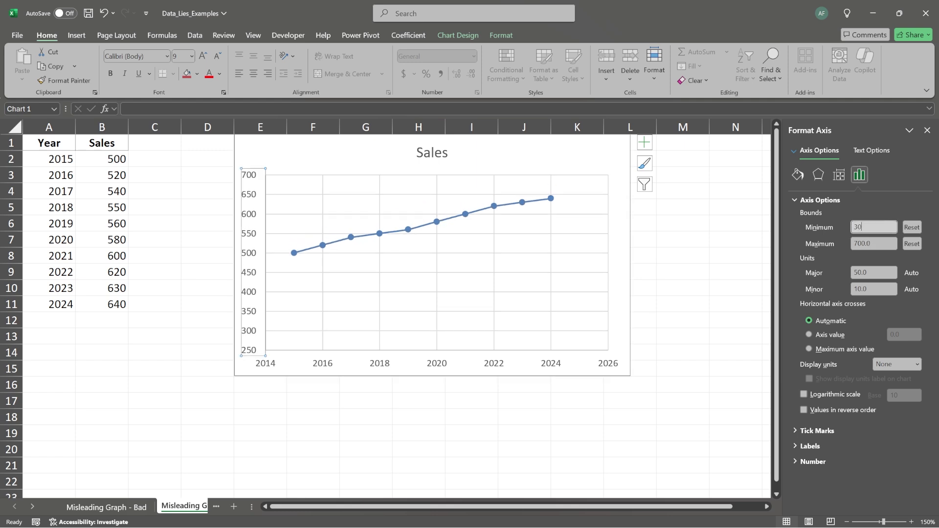
key(Return)
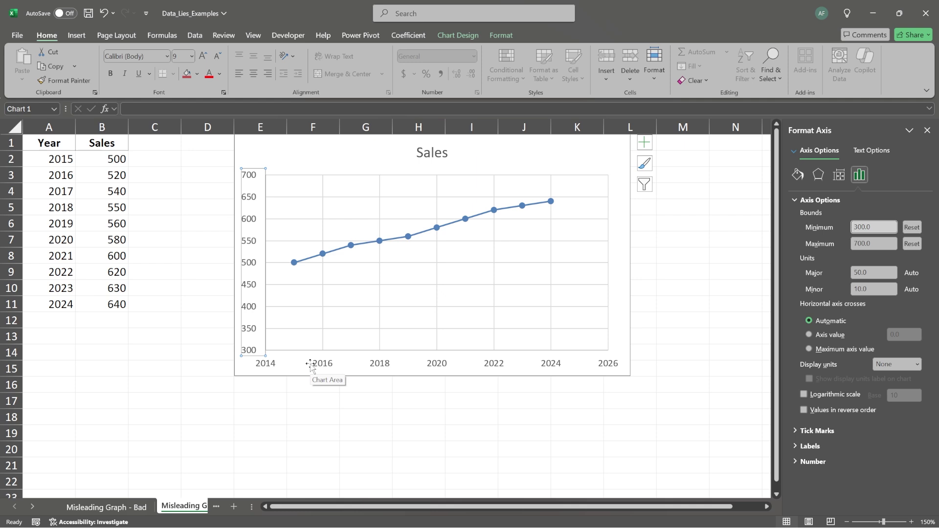
click(108, 508)
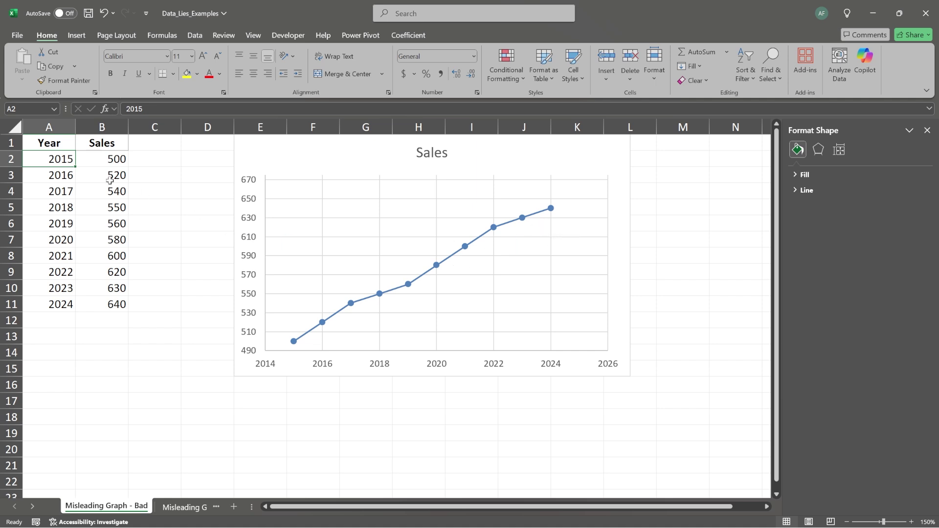
Step: Select the Bad sheet's 2015–2024 Sales values, then deselect via empty cells G16 and G17
mouse_move(75, 159)
mouse_down()
mouse_move(97, 158)
mouse_move(70, 303)
mouse_up()
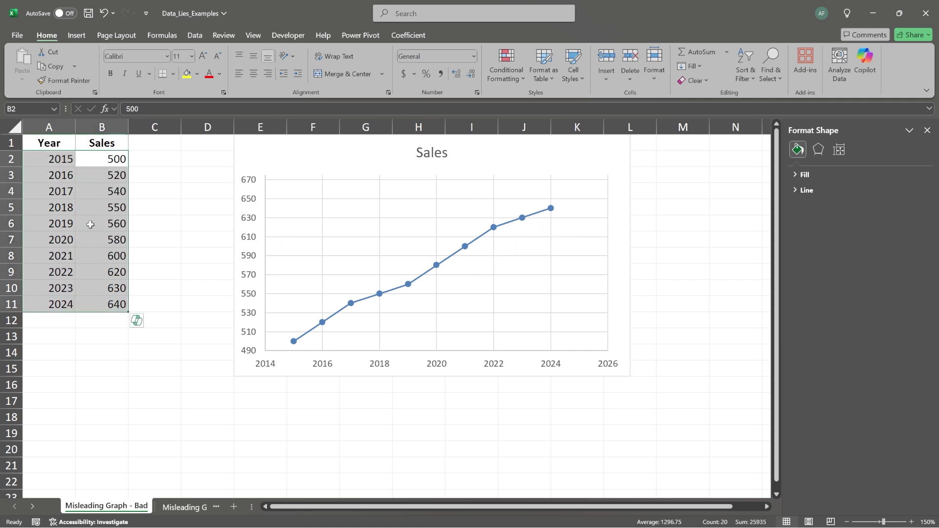
drag(105, 161, 102, 176)
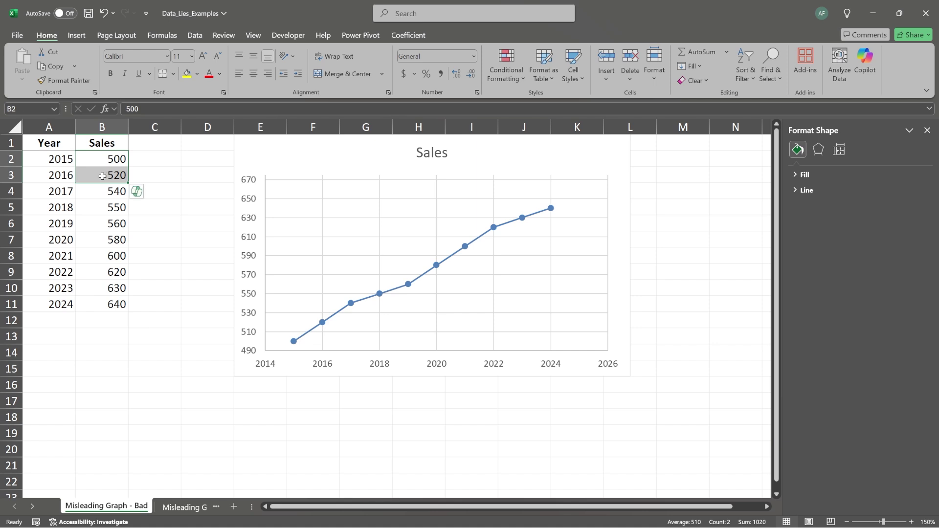
drag(105, 160, 102, 192)
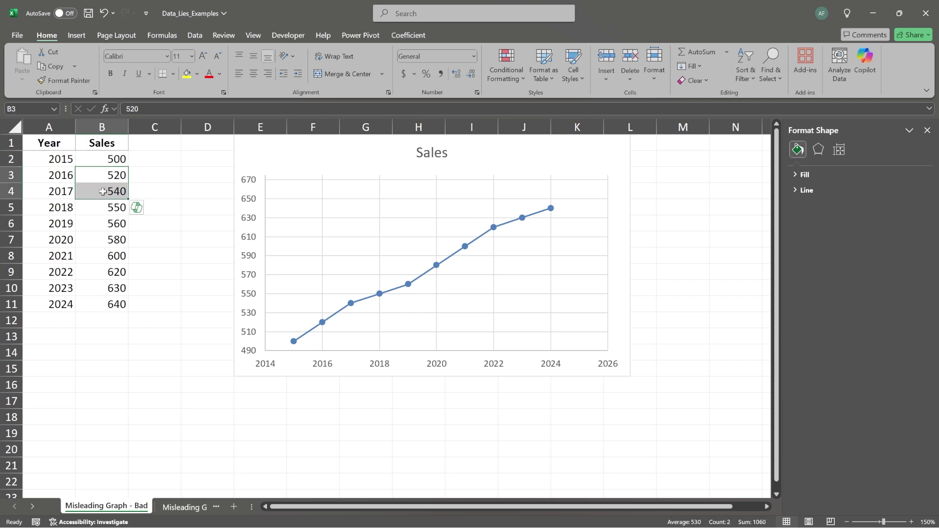
drag(109, 305, 106, 161)
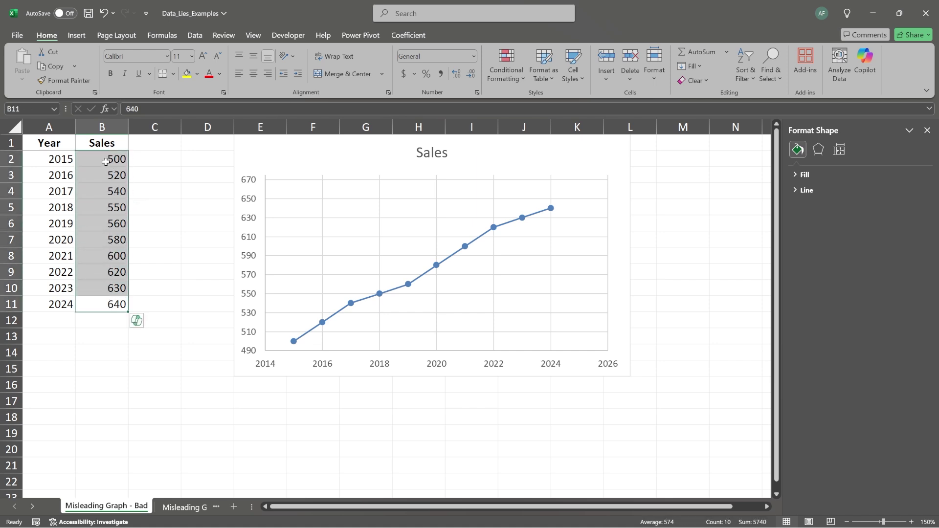
click(372, 388)
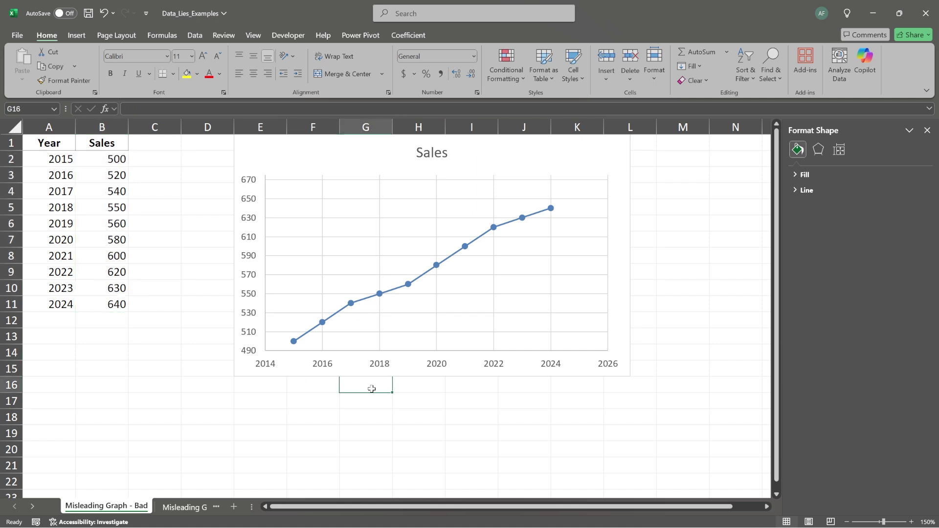
click(367, 404)
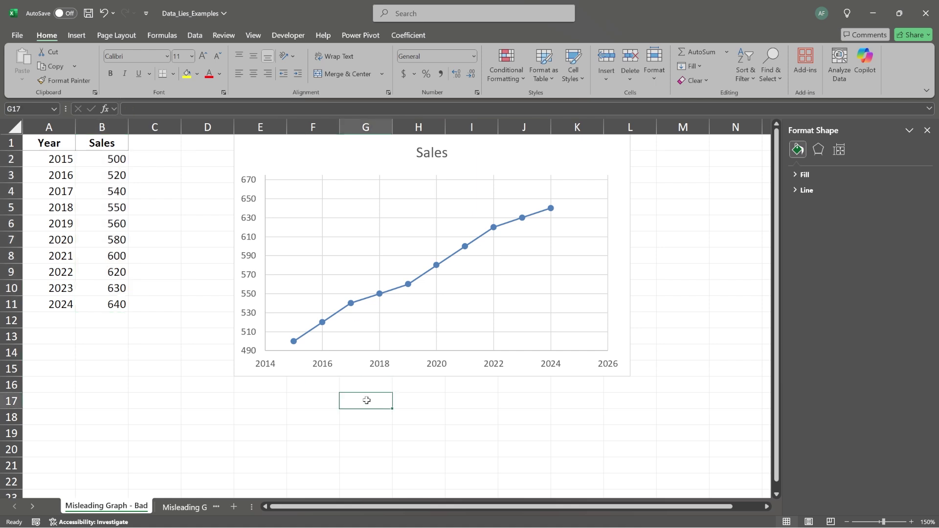